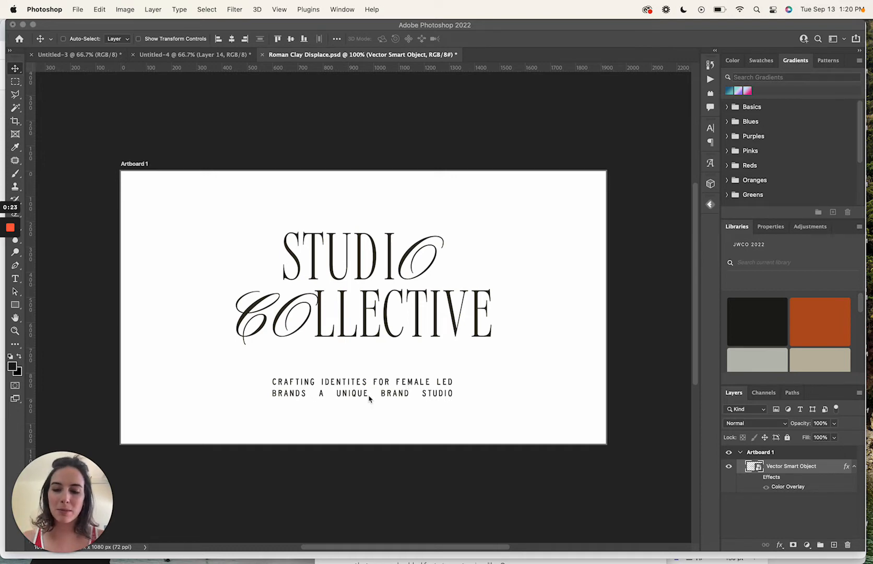
Step: Place img20220913_11423587.jpg from the Roman Clay Paint Chips folder into the document and enlarge it to cover the artboard
key(super+Tab)
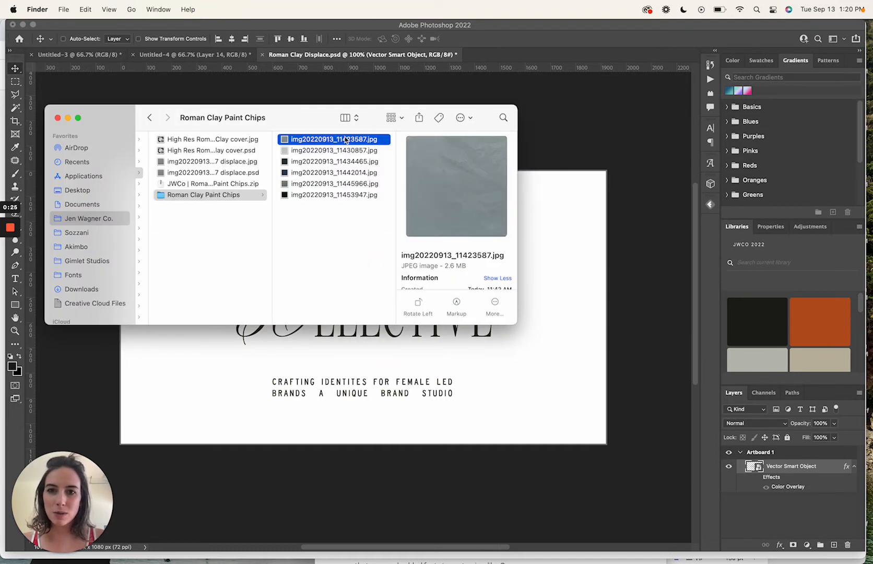
drag(345, 140, 492, 388)
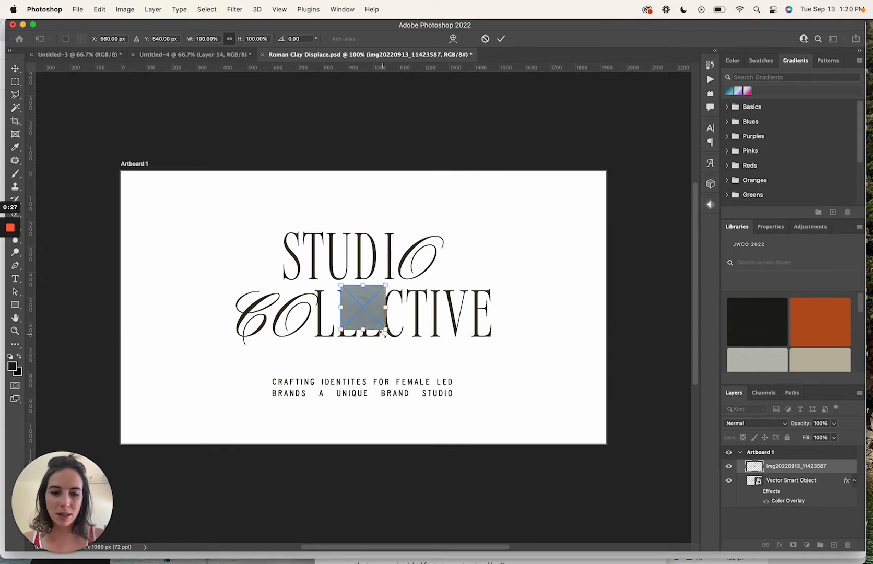
key(super+minus)
drag(379, 322, 559, 435)
key(Return)
Step: Shift the placed clay texture upward on the artboard and send its layer beneath the Vector Smart Object logo layer
drag(462, 302, 461, 269)
key(super+[)
key(super+equal)
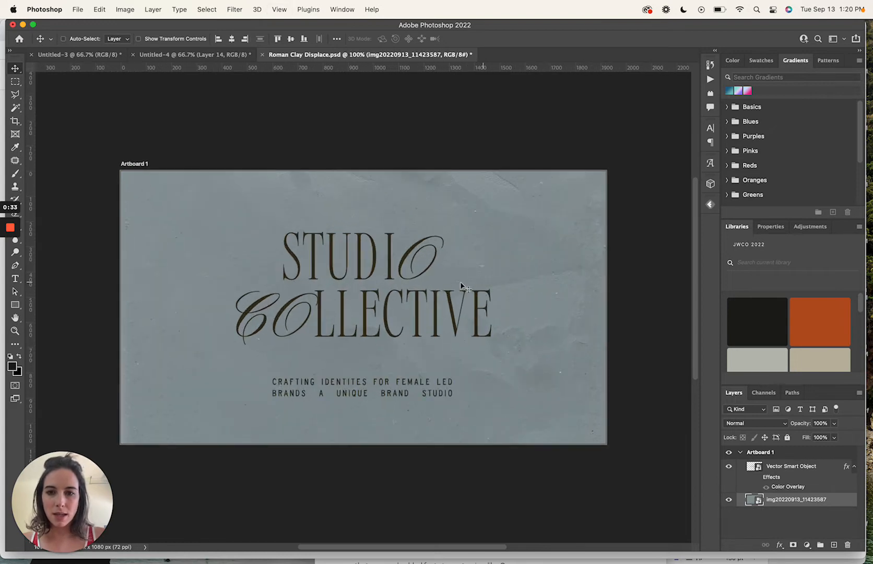
scroll(381, 361, down, 1)
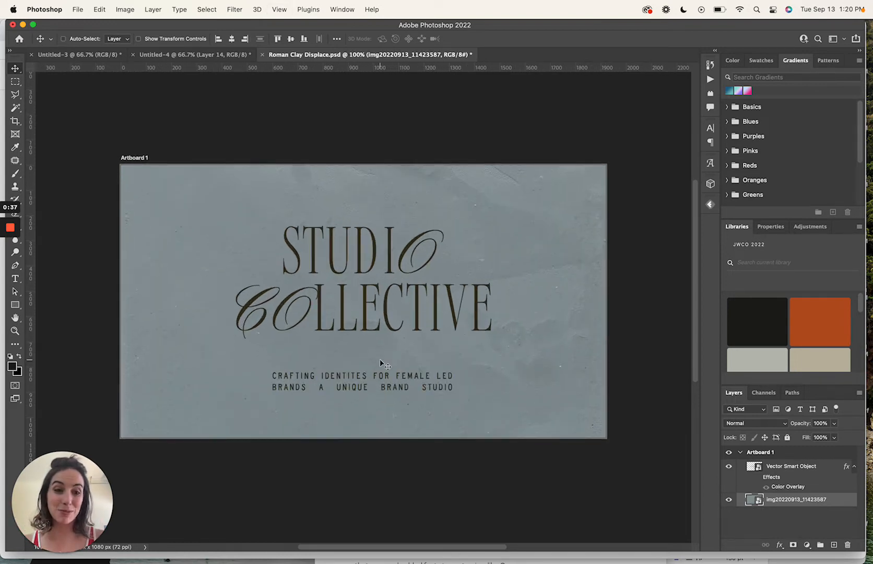
Step: Set the blend mode of the Vector Smart Object logo layer to Overlay
click(818, 469)
click(758, 423)
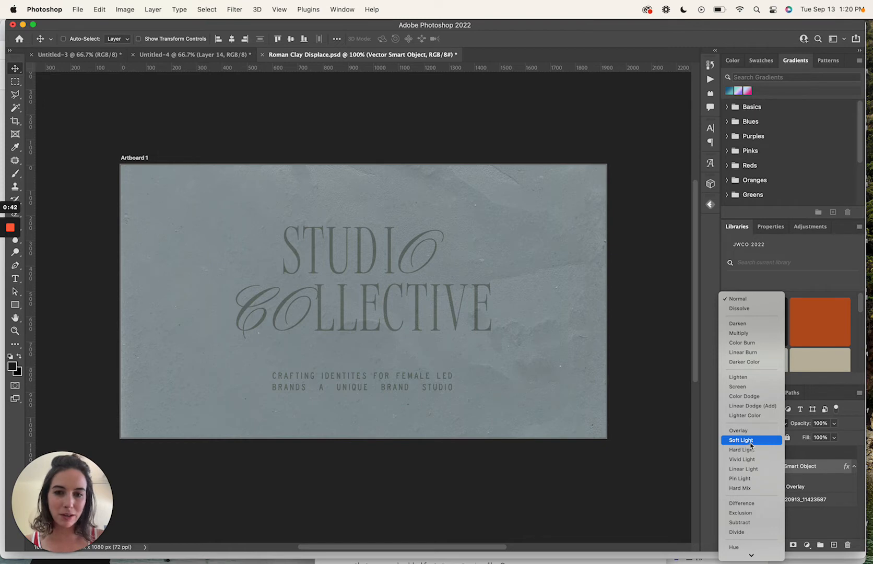
click(747, 433)
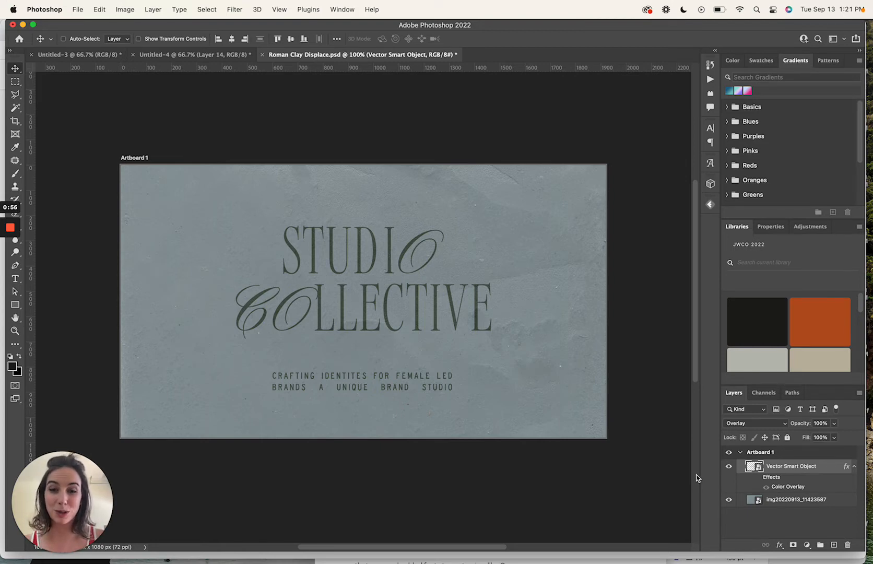
Step: Hide the logo layer, copy the whole visible canvas merged, and paste it as a new layer above the logo
click(729, 467)
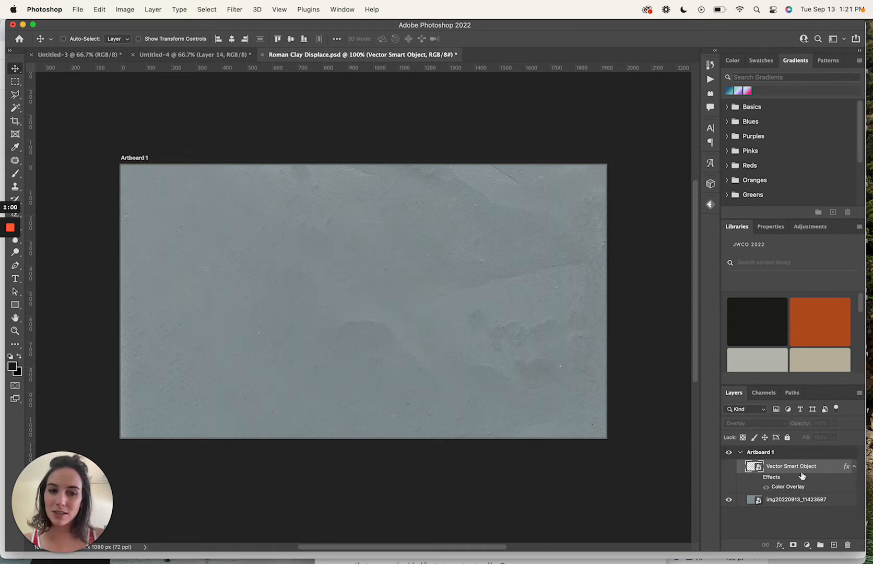
key(super+d)
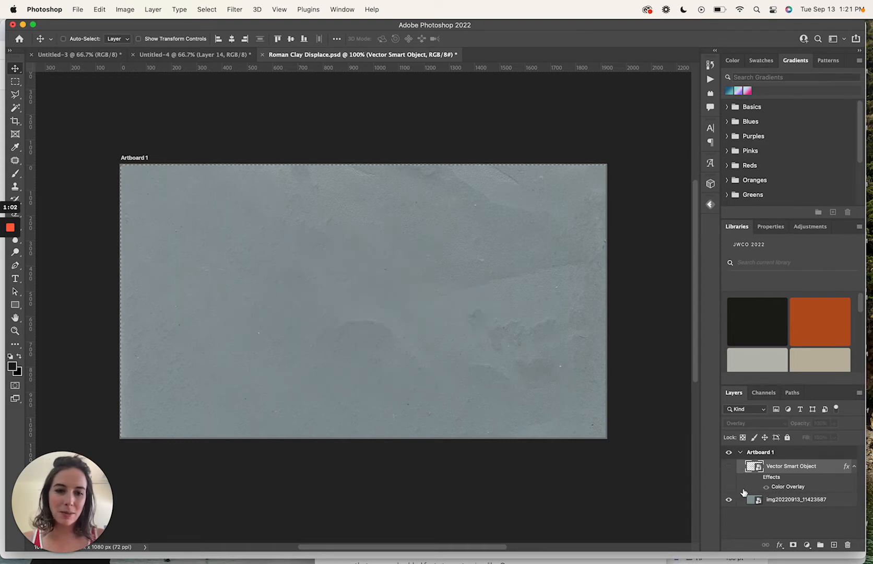
click(773, 500)
click(773, 469)
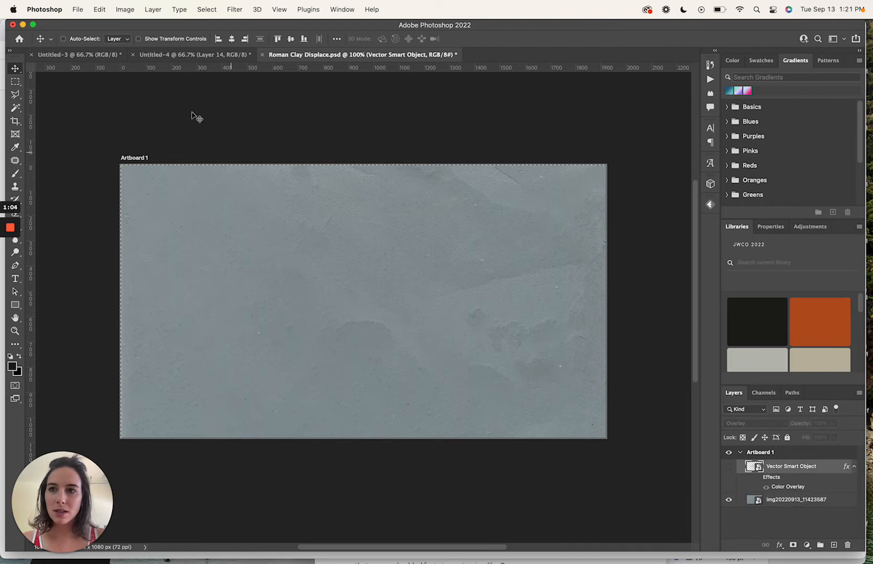
click(90, 5)
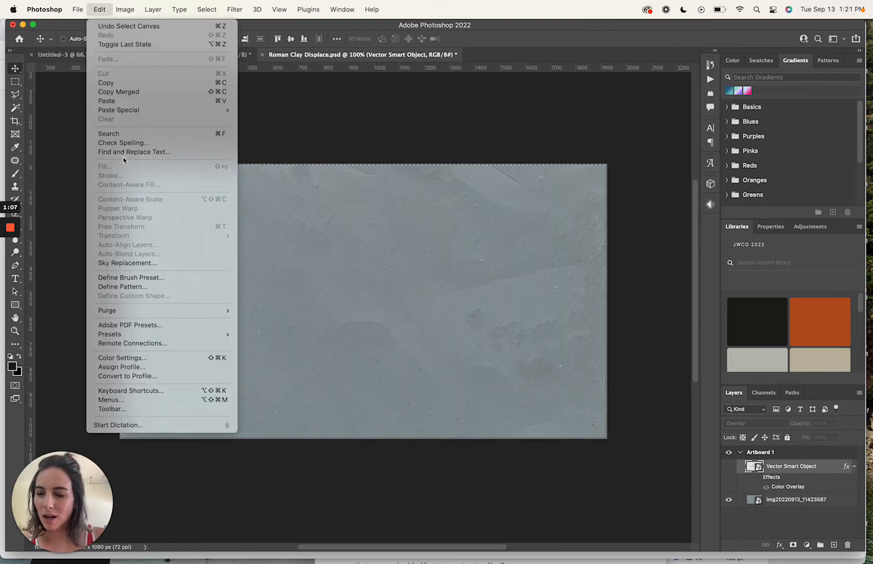
click(123, 92)
key(super+v)
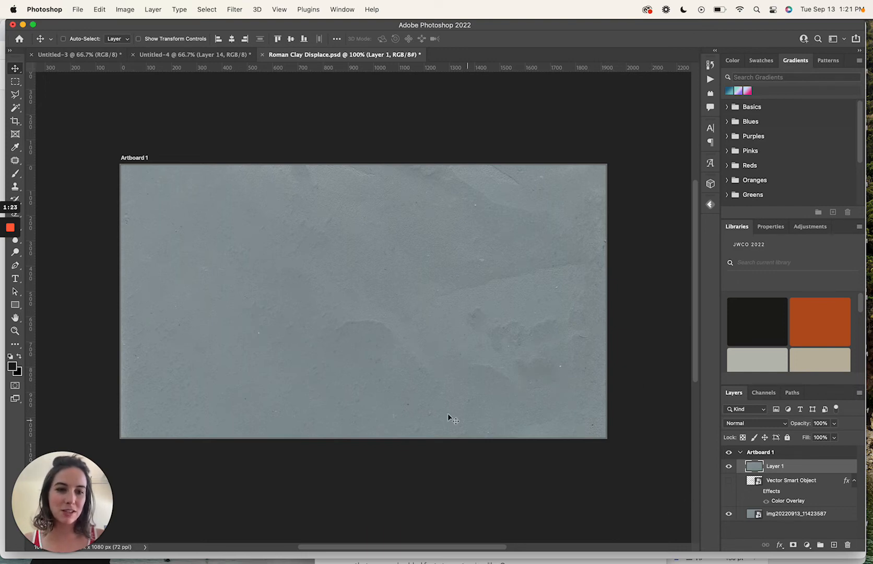
Step: Desaturate the pasted texture layer
click(132, 7)
mouse_move(148, 41)
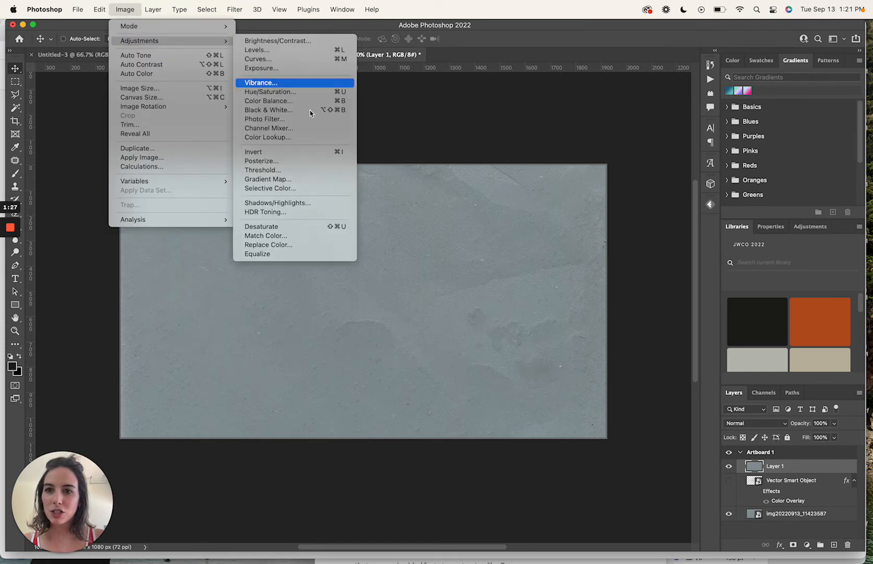
click(288, 227)
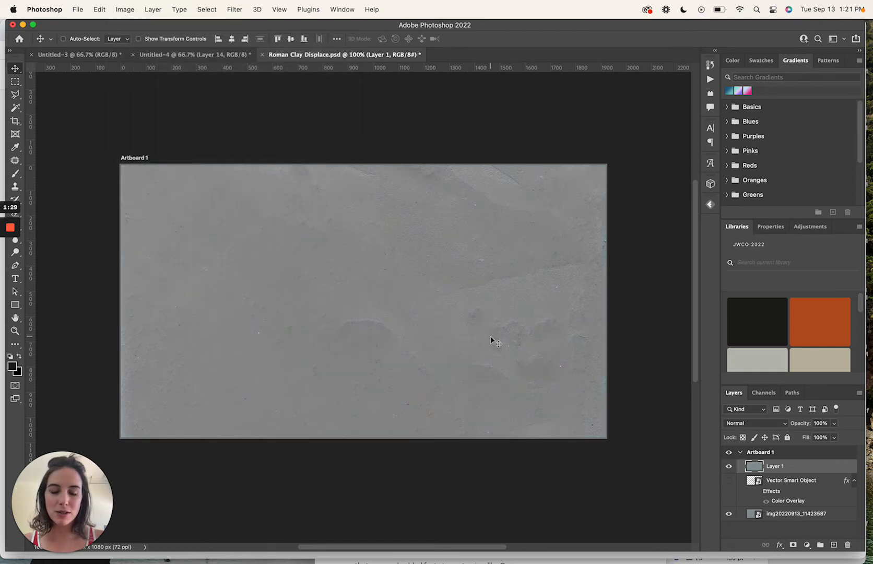
Step: Increase the gray texture's contrast with Levels, setting the black input level to 43 and the white input level to 202
click(125, 9)
mouse_move(146, 39)
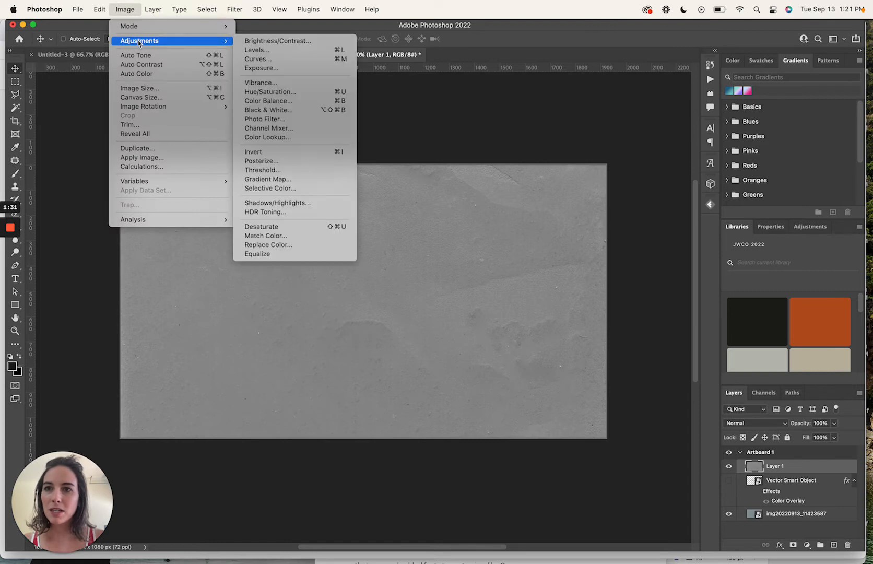
click(263, 51)
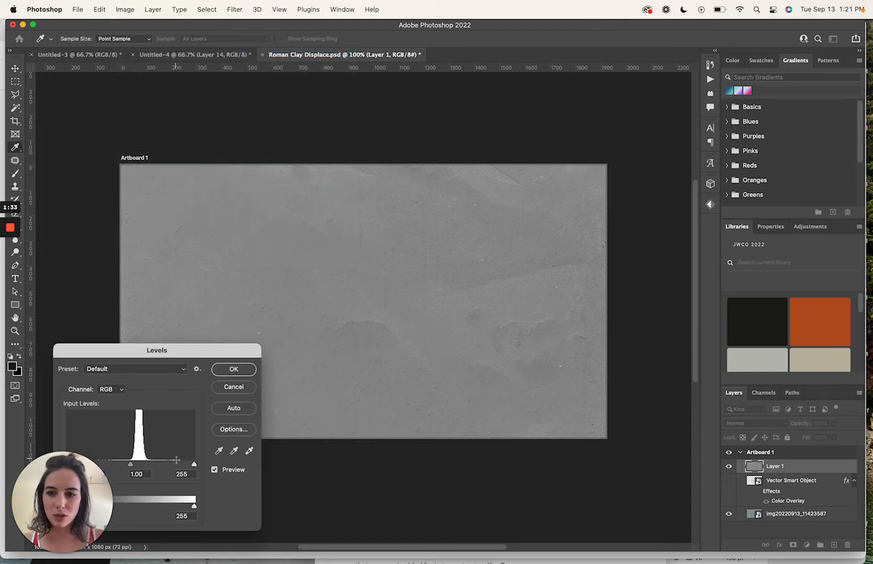
drag(194, 464, 175, 464)
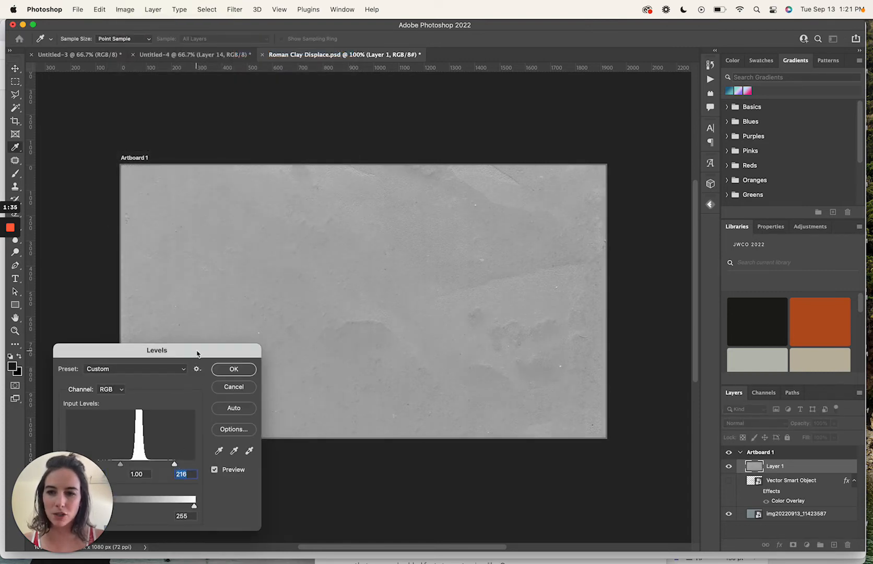
drag(198, 351, 257, 268)
drag(126, 380, 147, 382)
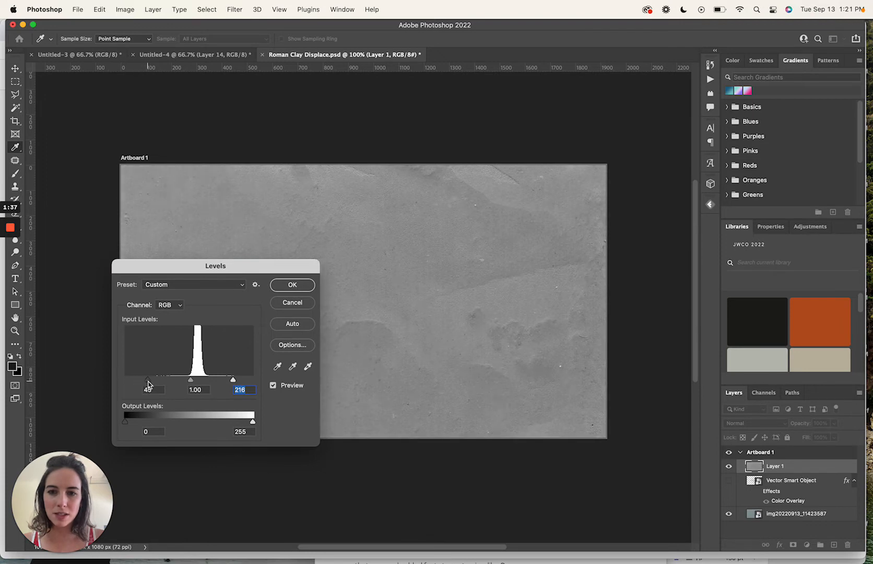
drag(233, 380, 225, 380)
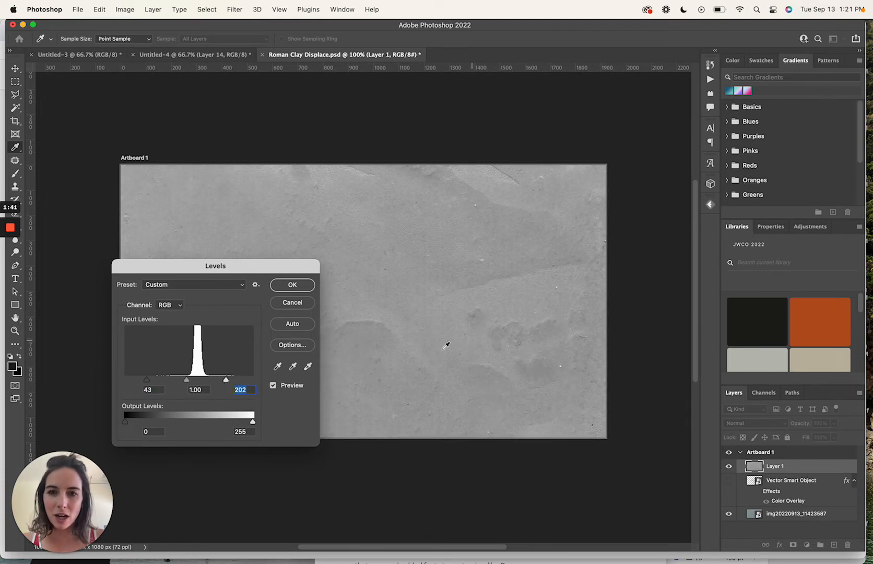
click(294, 285)
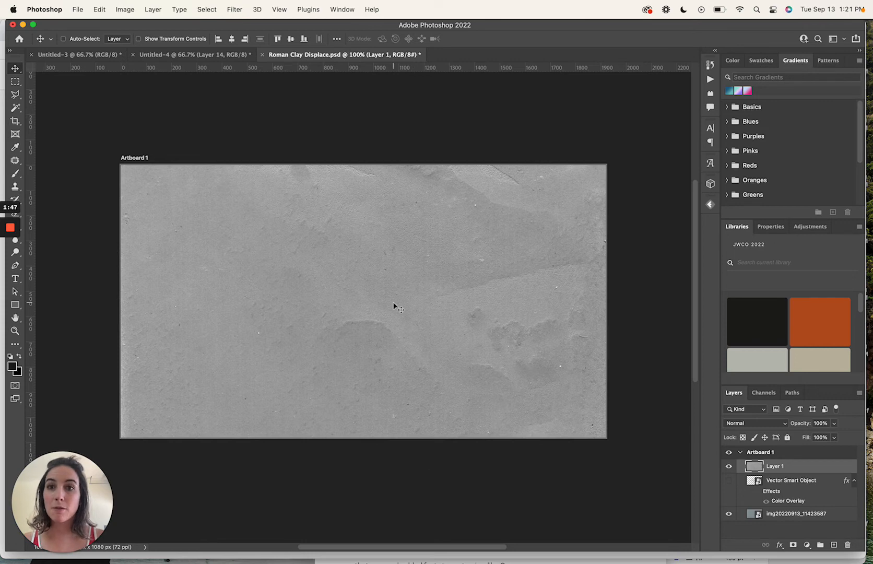
Step: Save the document as Roman Clay Displacement.psd in Photoshop format in the Roman Clay Paint Chips folder
key(super+shift+s)
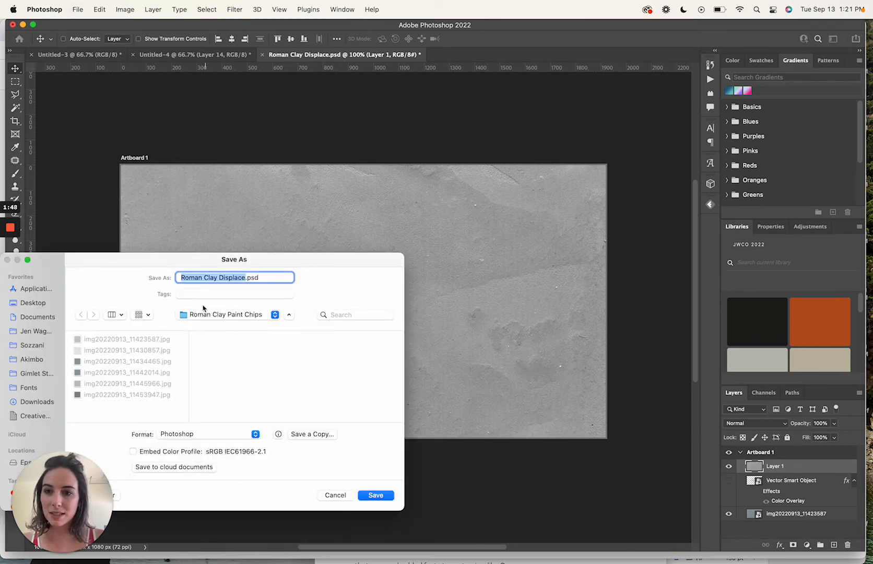
key(Right)
text(ment)
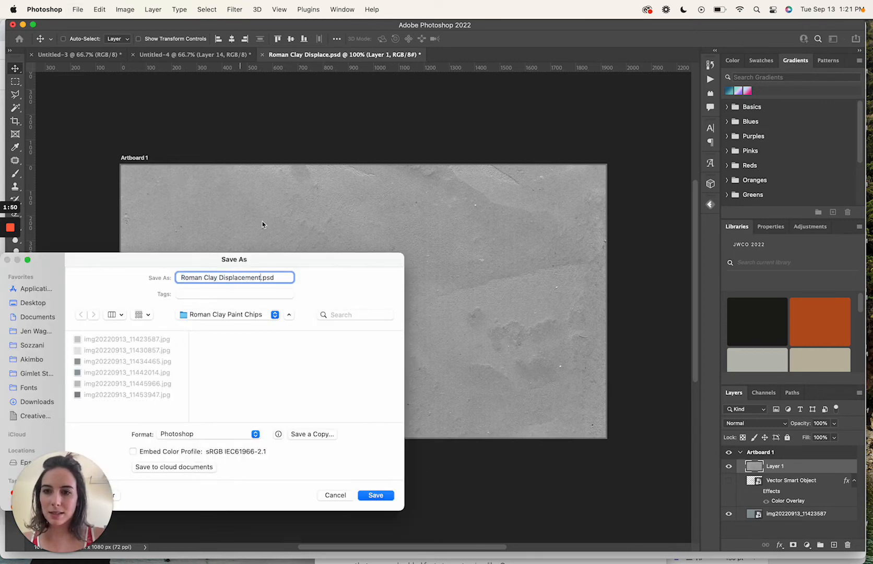
click(376, 495)
click(572, 242)
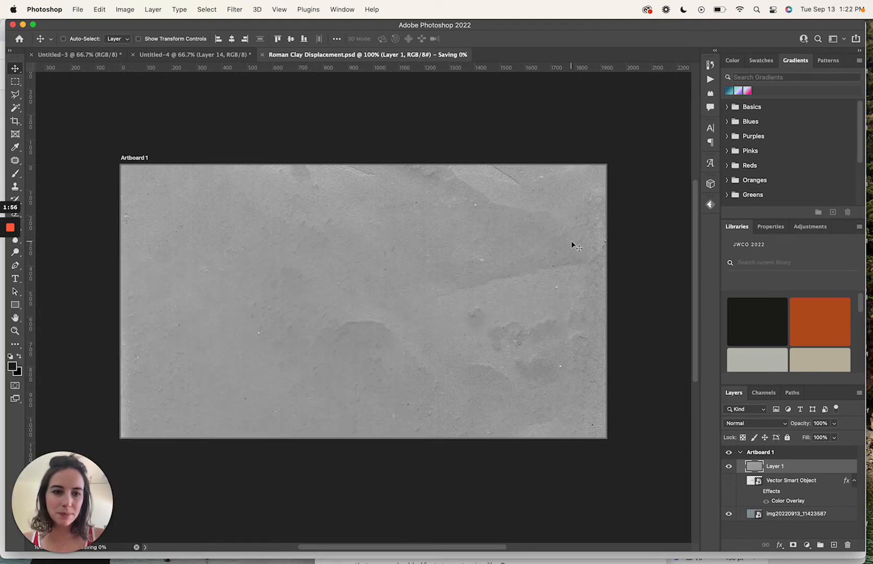
Step: Hide the gray texture layer, and select and show the Vector Smart Object logo layer
click(729, 466)
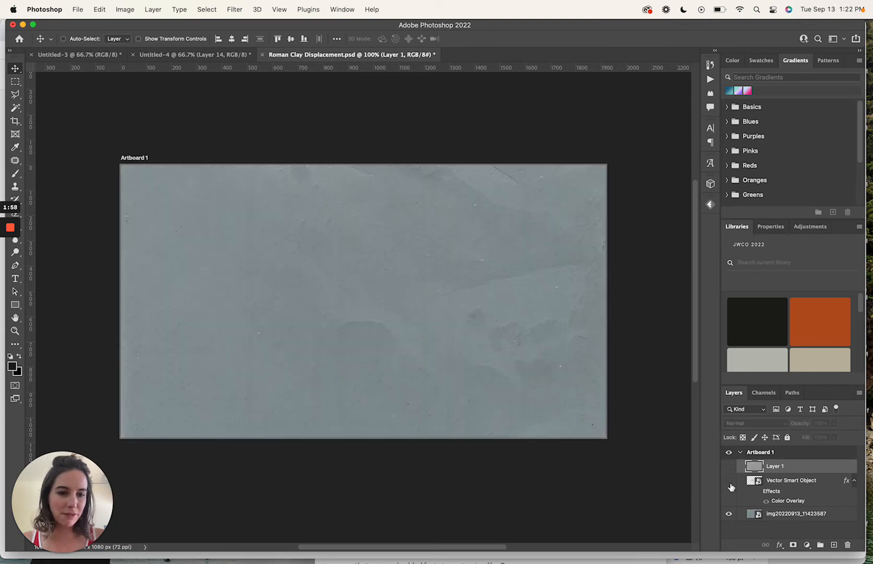
click(741, 483)
click(728, 480)
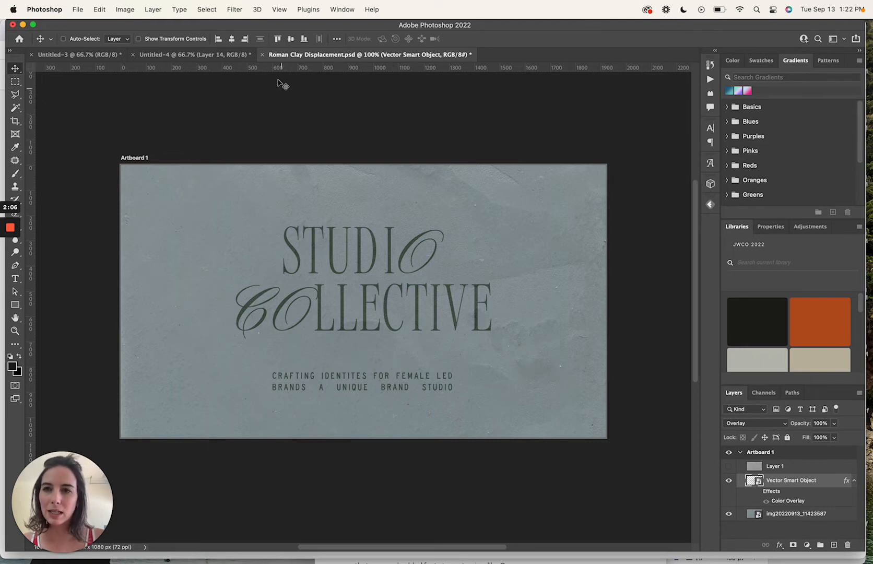
right_click(825, 481)
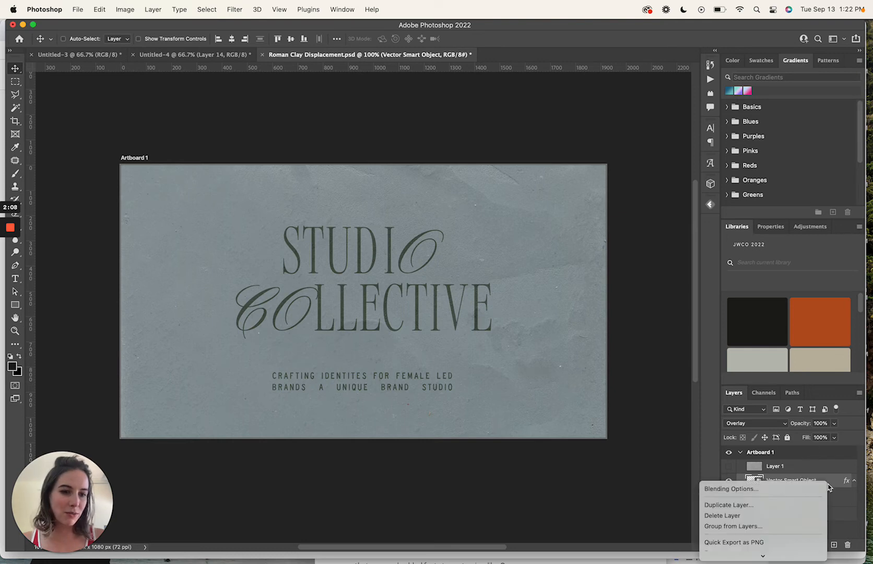
scroll(764, 519, down, 5)
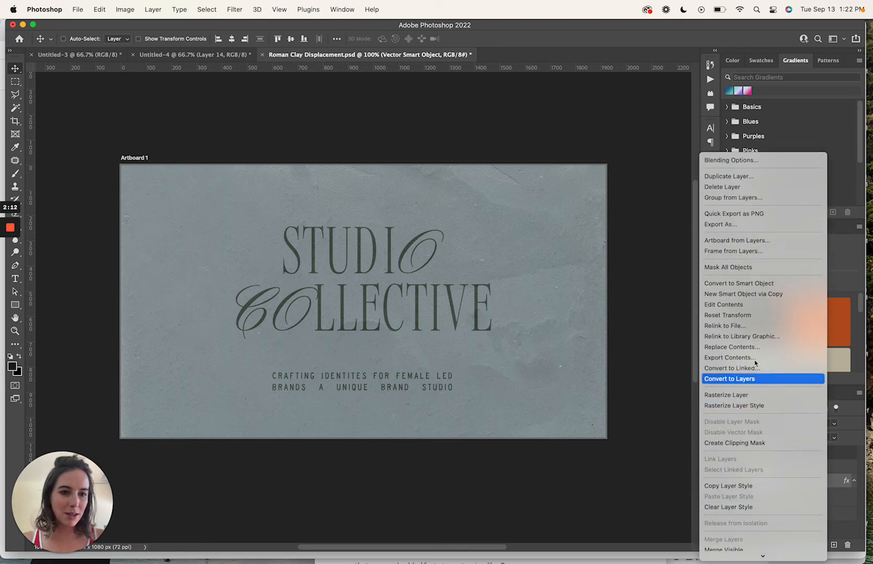
click(571, 329)
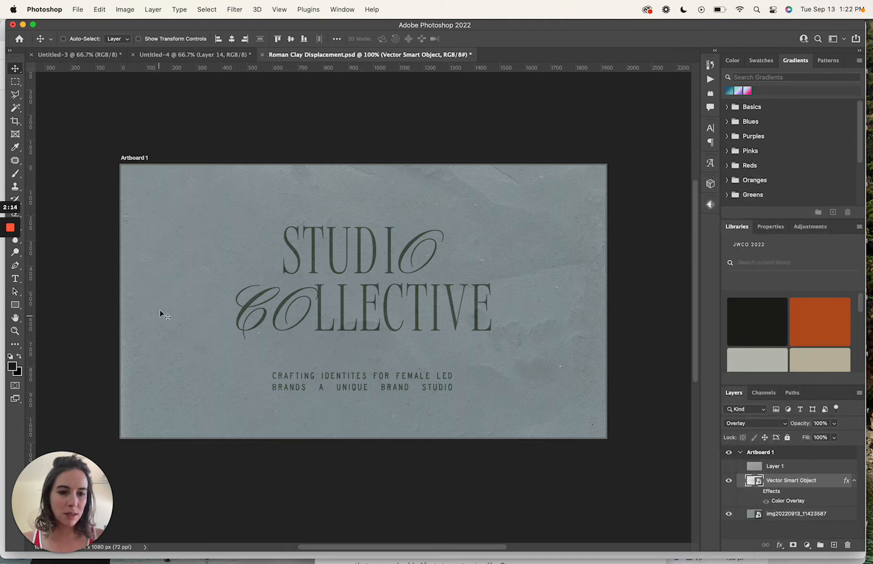
Step: Apply the Displace filter to the logo with horizontal and vertical scale 4, Stretch To Fit and Repeat Edge Pixels, using Roman Clay Displacement.psd as the map
click(239, 8)
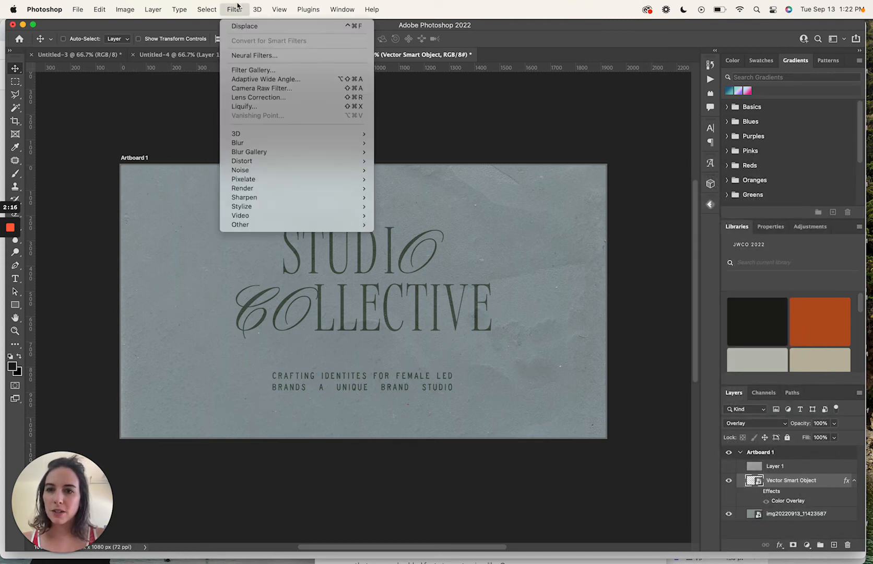
mouse_move(279, 168)
mouse_move(318, 161)
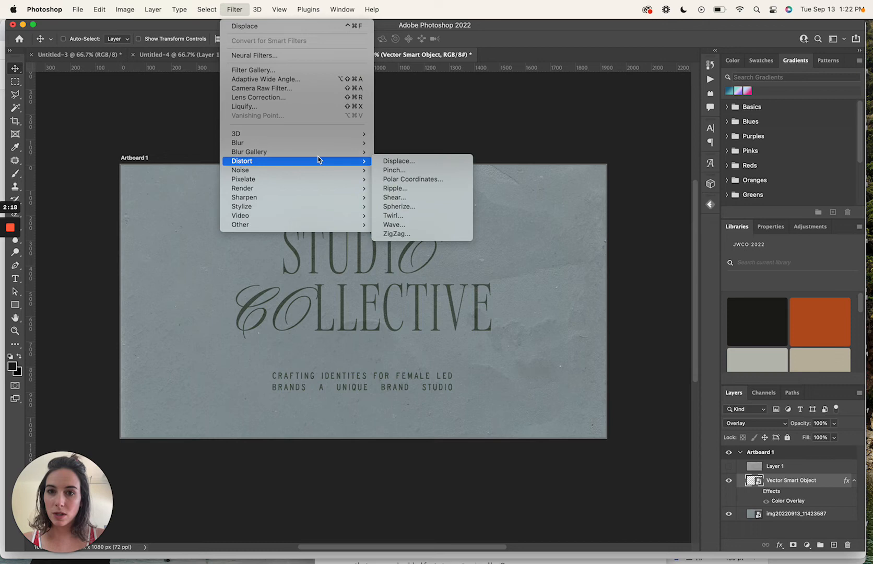
click(389, 160)
drag(146, 390, 144, 277)
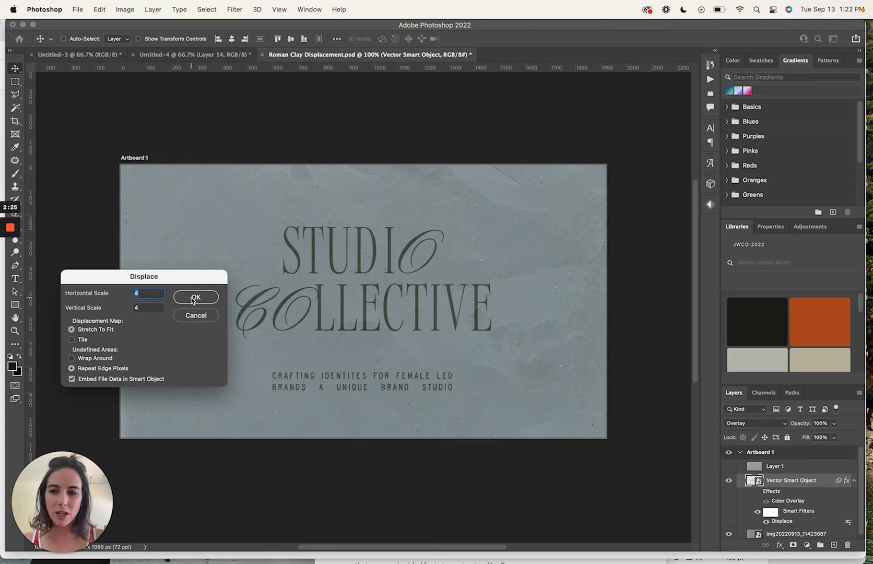
click(195, 298)
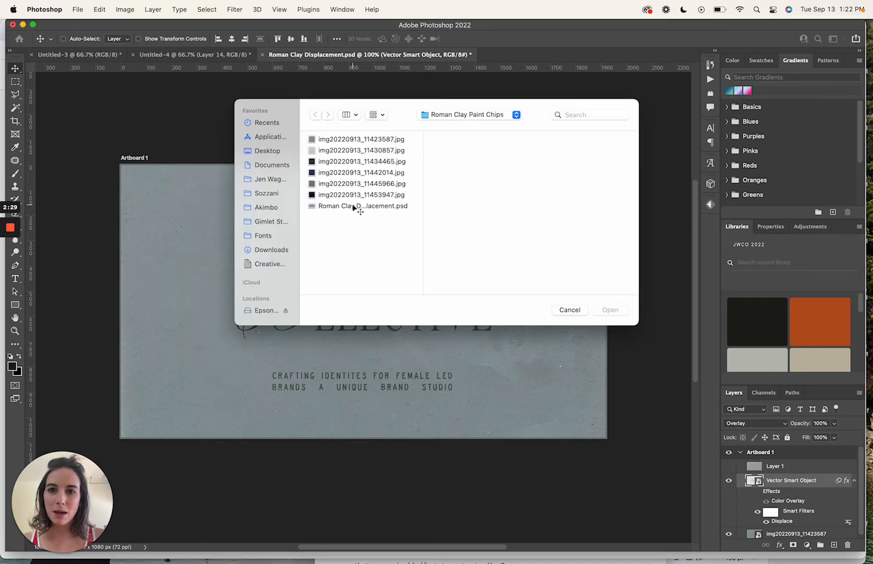
click(354, 207)
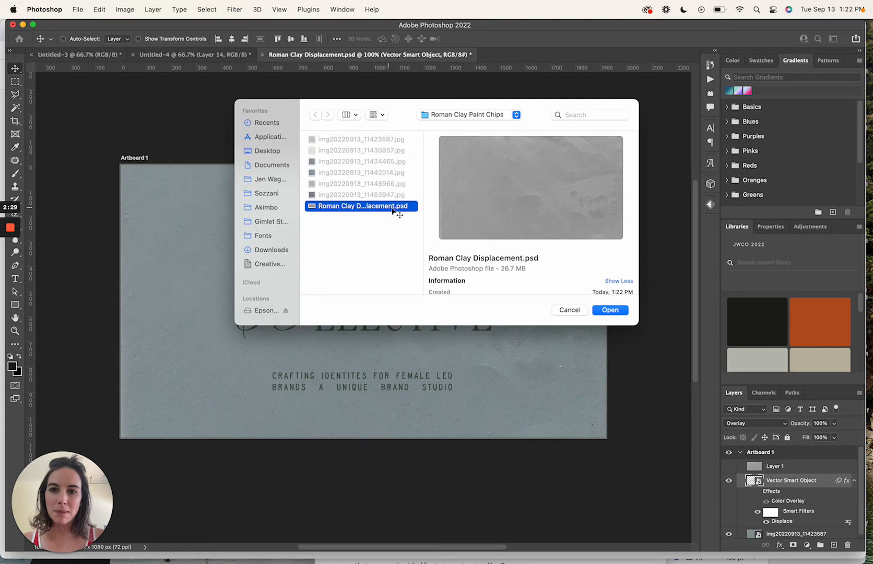
click(609, 310)
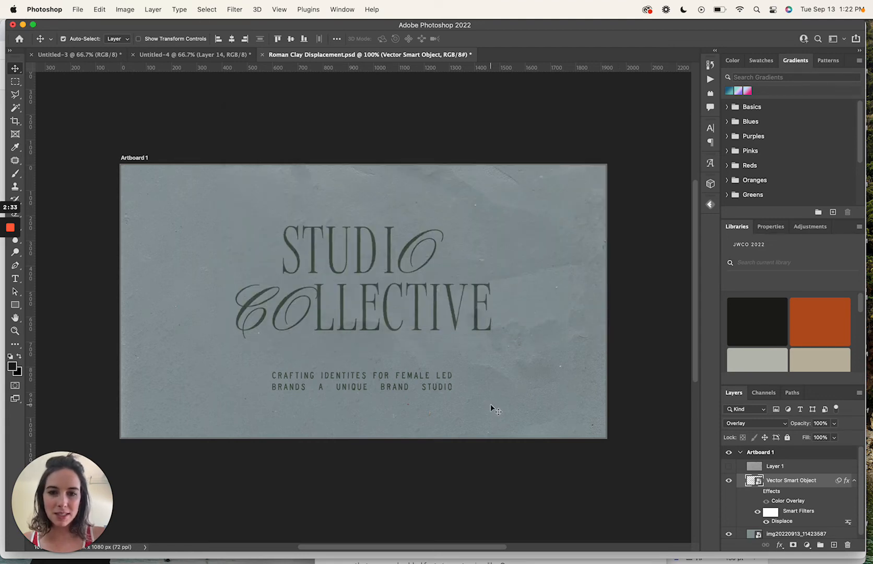
key(super+equal)
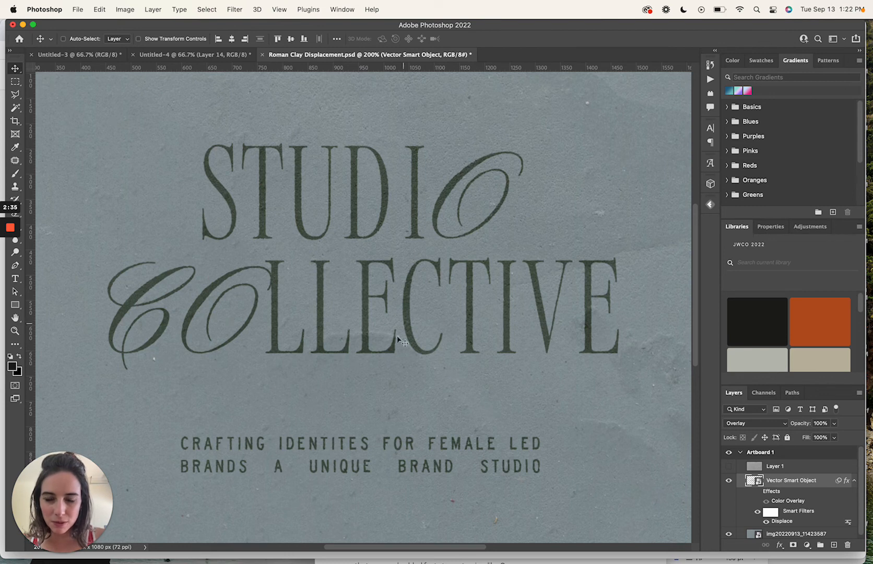
scroll(387, 342, down, 2)
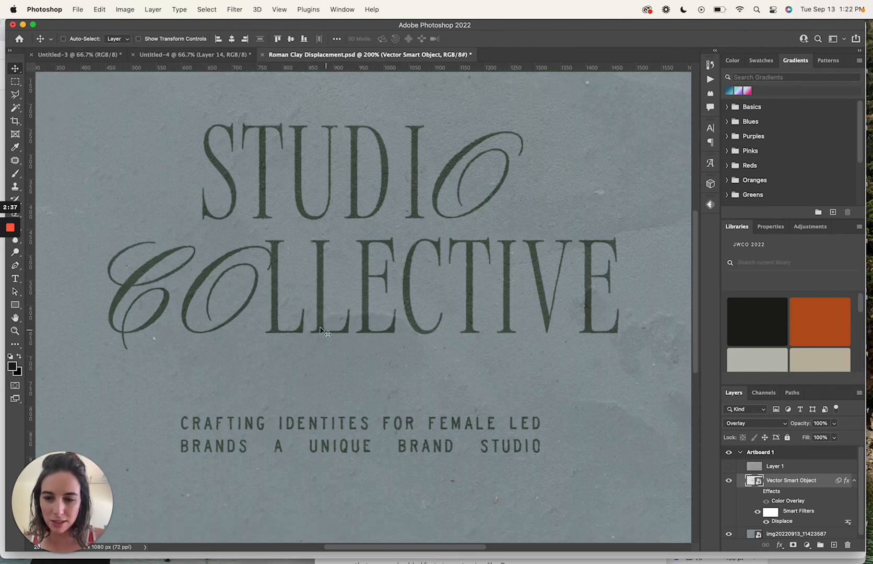
Step: Examine the displaced logo on the clay texture and toggle its smart filters off and on to compare the effect
scroll(388, 340, down, 4)
scroll(389, 343, right, 5)
scroll(390, 342, up, 1)
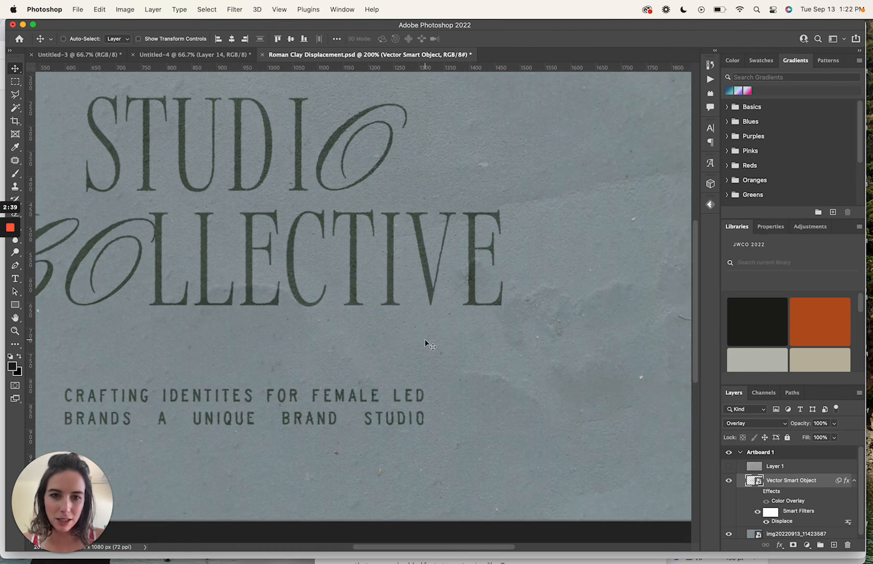
scroll(424, 338, left, 3)
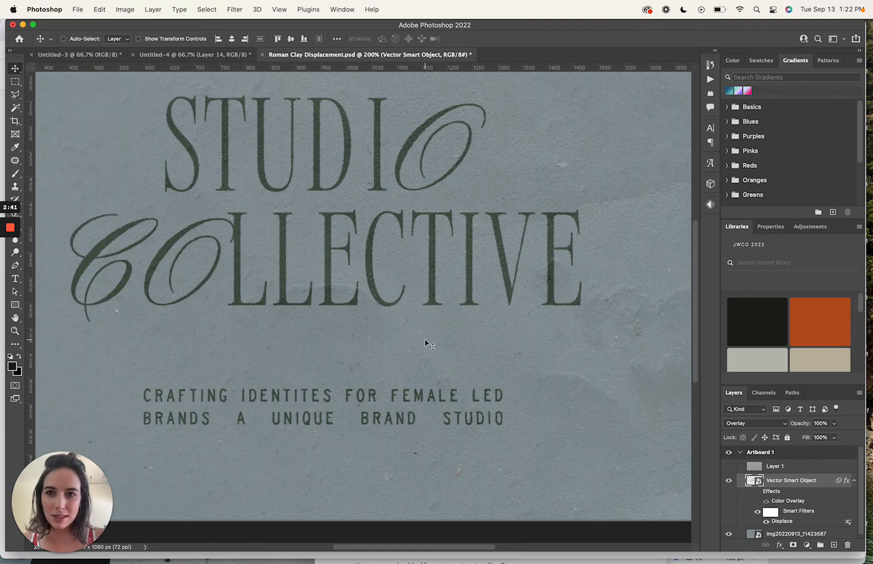
key(super+1)
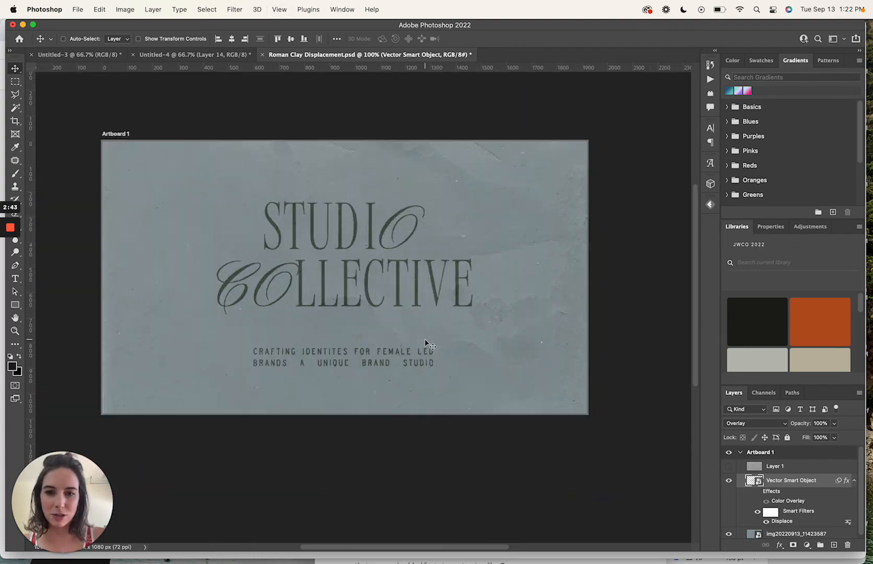
click(758, 514)
click(758, 514)
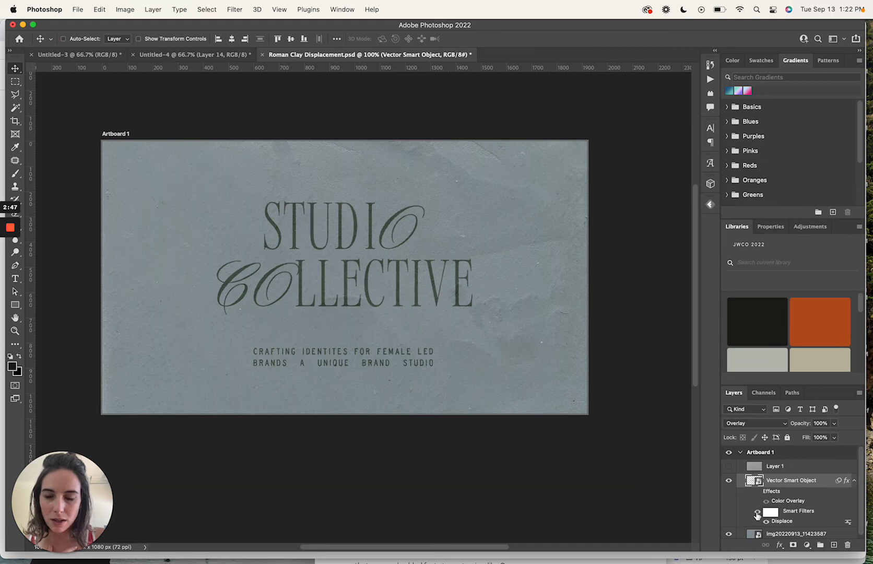
click(758, 515)
click(758, 514)
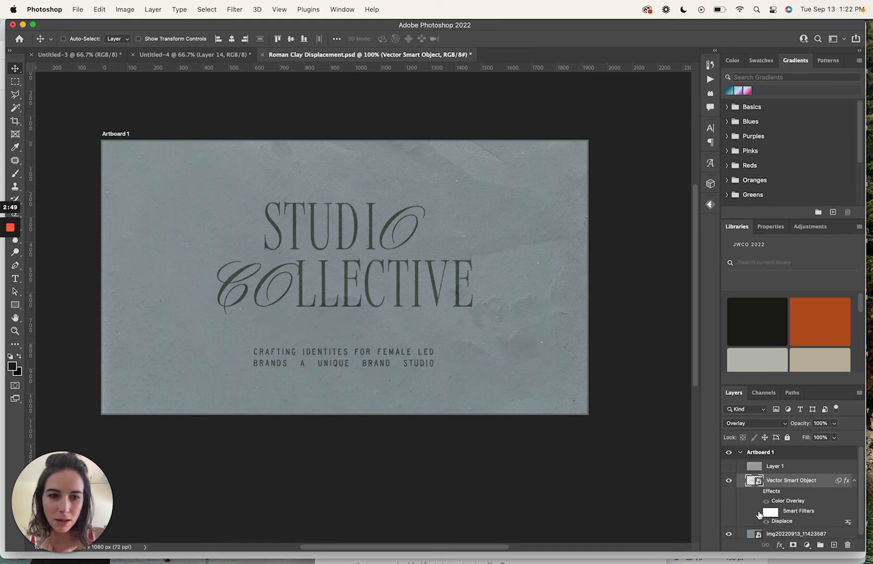
Step: Set the logo's Displace filter to horizontal and vertical scale 10, using Roman Clay Displacement.psd as the map
key(super+equal)
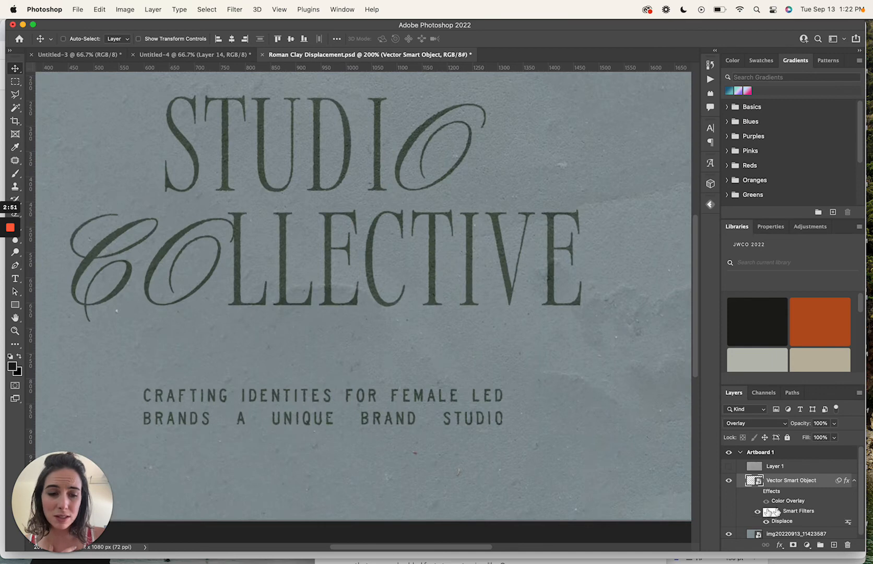
double_click(783, 522)
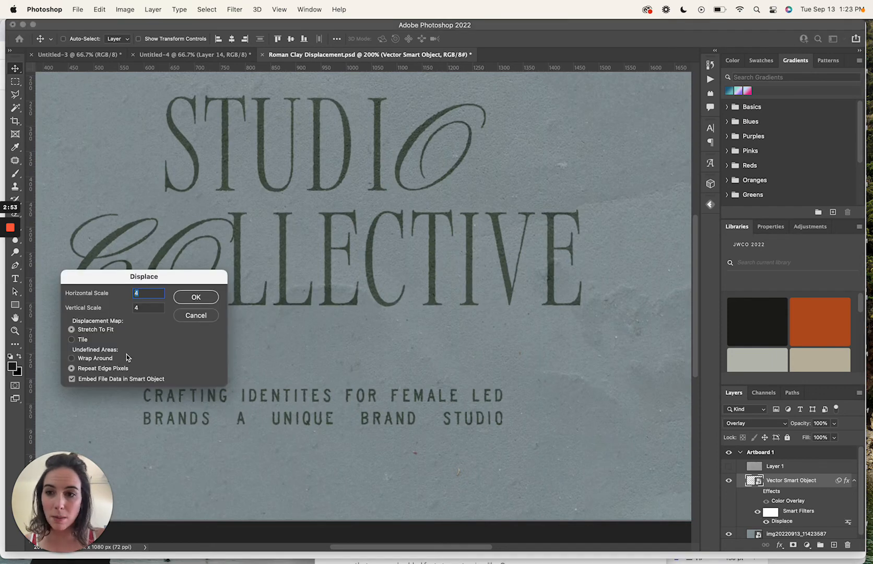
text(10)
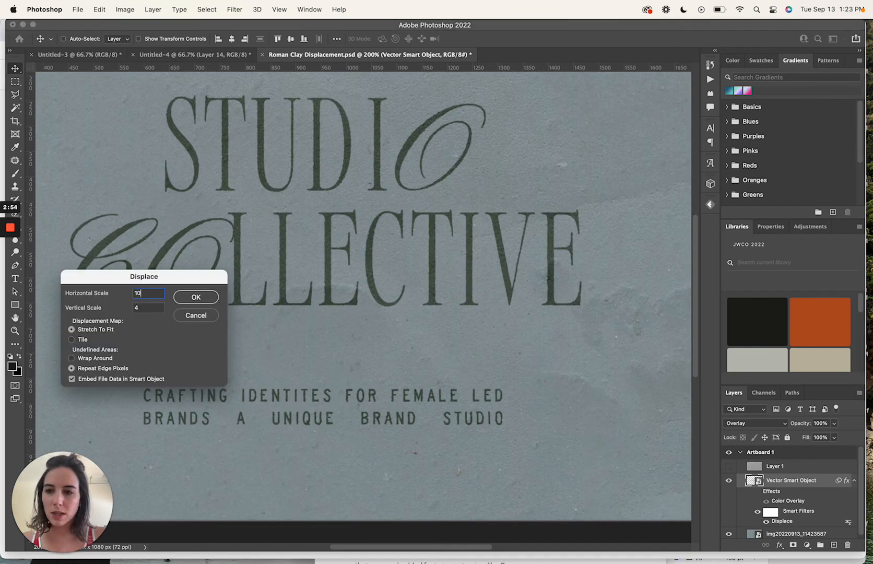
text(10)
key(Return)
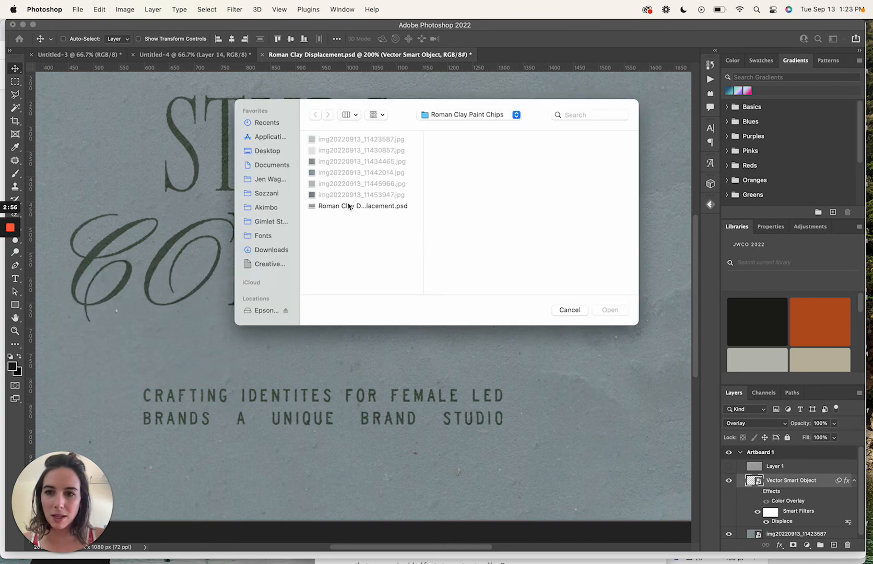
double_click(349, 205)
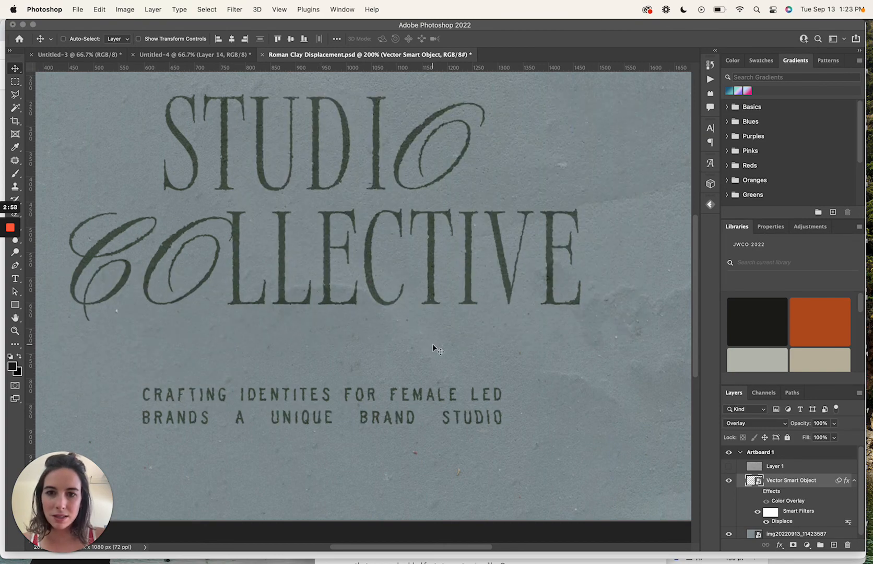
Step: Set the horizontal scale of the logo's Displace filter to 5, reapplying Roman Clay Displacement.psd as the map
scroll(433, 346, up, 1)
scroll(433, 346, left, 1)
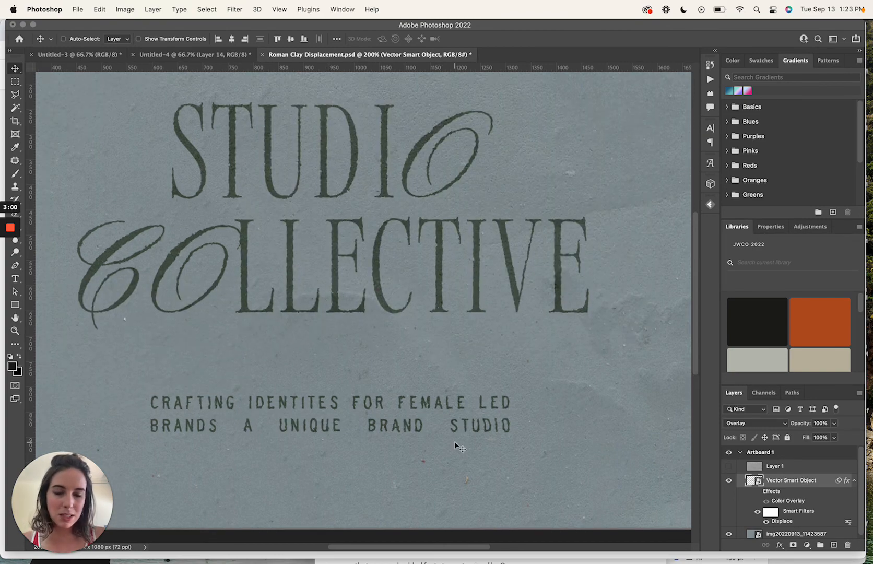
double_click(784, 522)
text(5)
key(Tab)
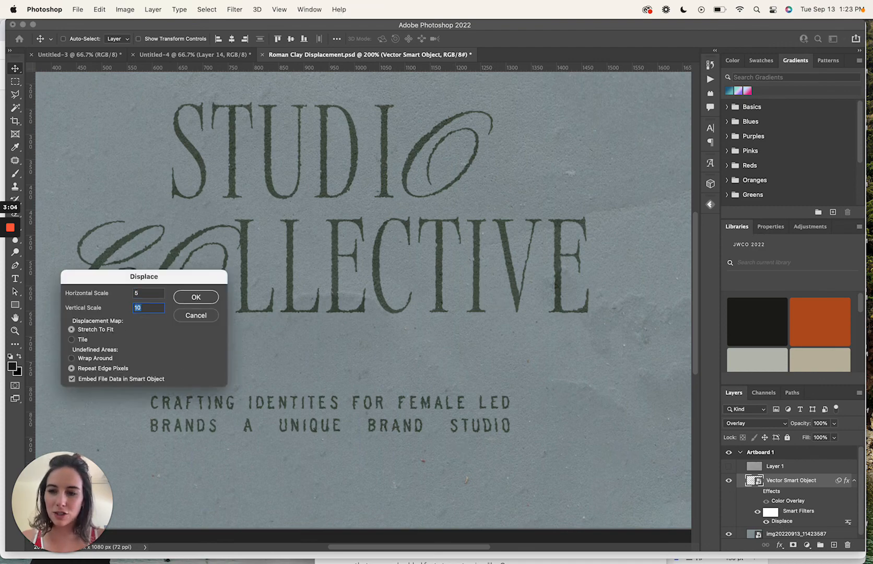
click(195, 297)
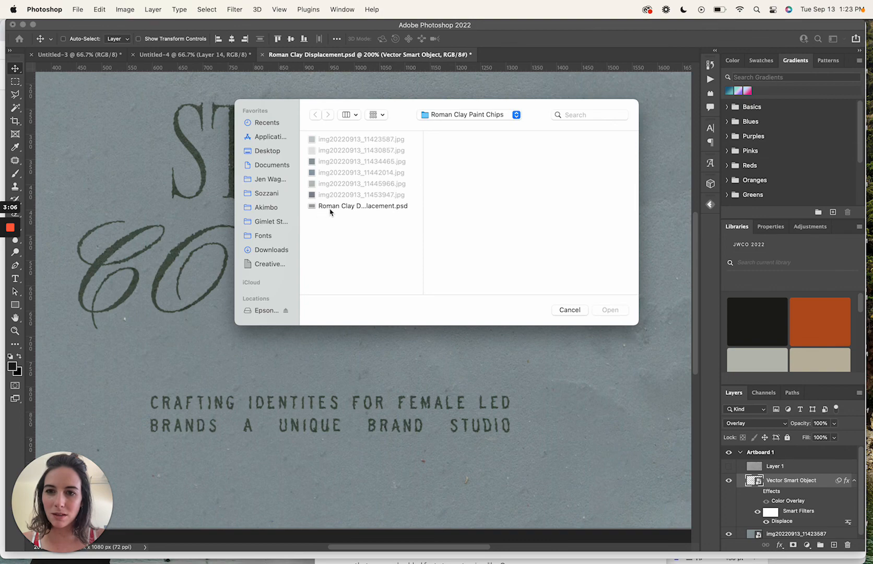
click(332, 208)
click(610, 309)
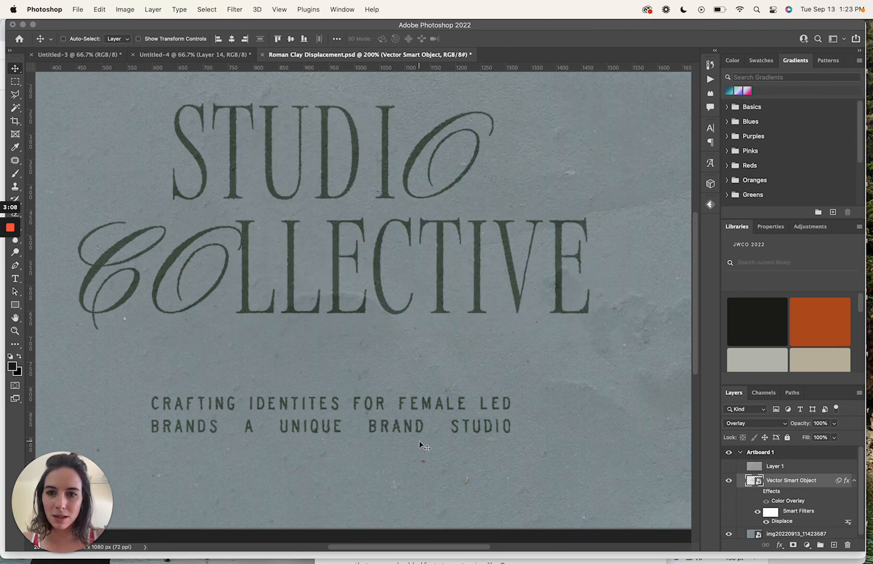
key(super+minus)
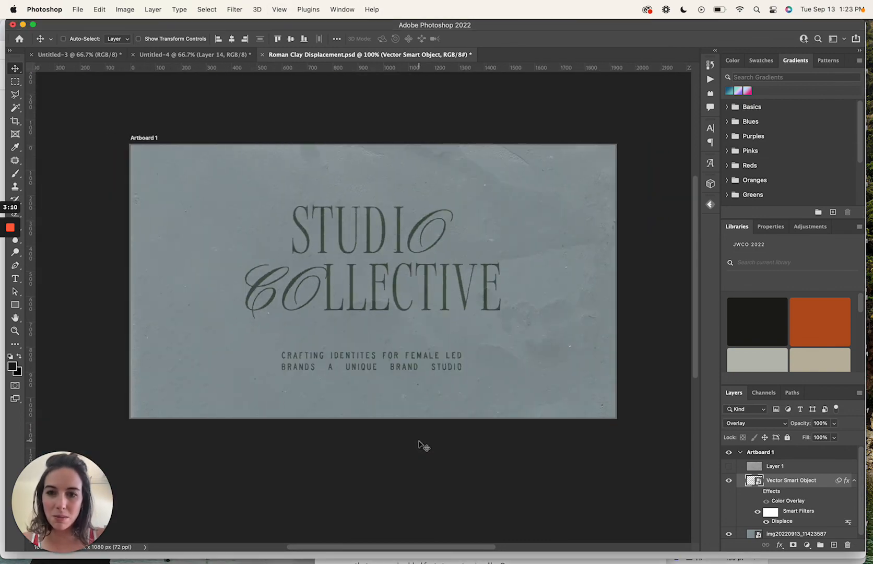
scroll(419, 441, right, 2)
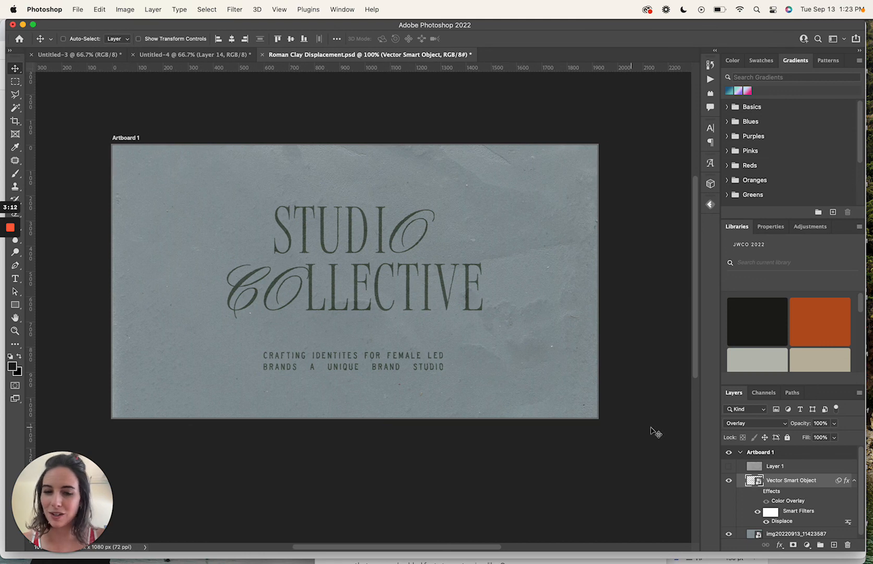